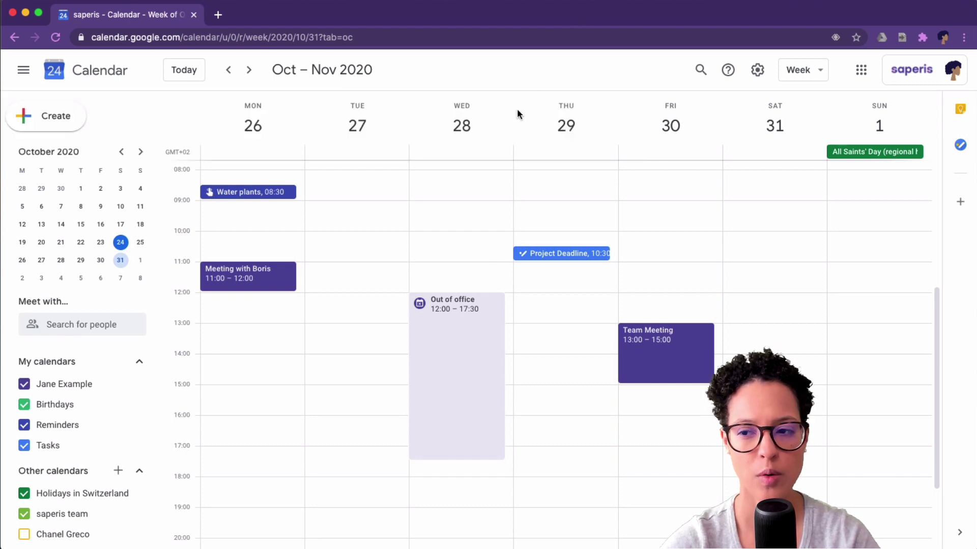
# After glancing at the apps and settings menus, open your own calendar's Settings and sharing page
pyautogui.click(861, 70)
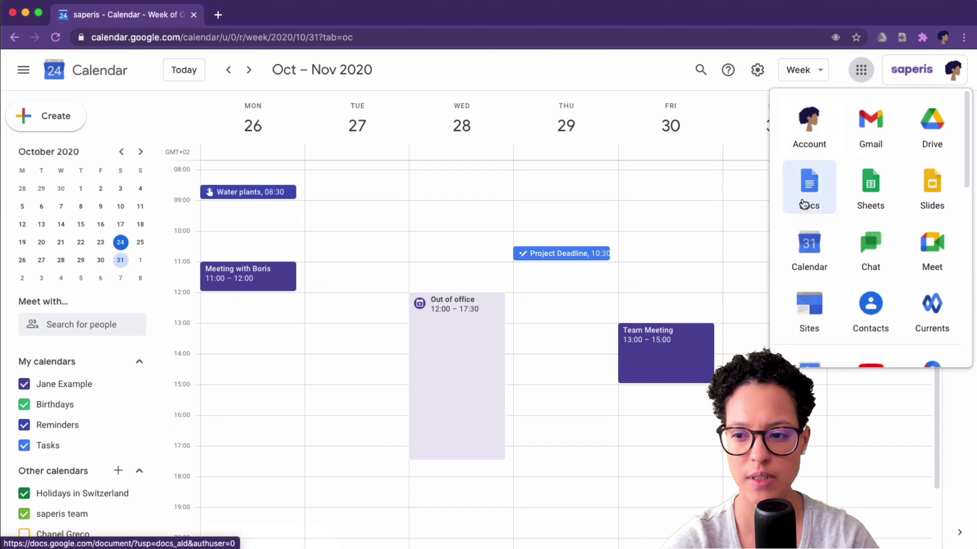
pyautogui.click(634, 62)
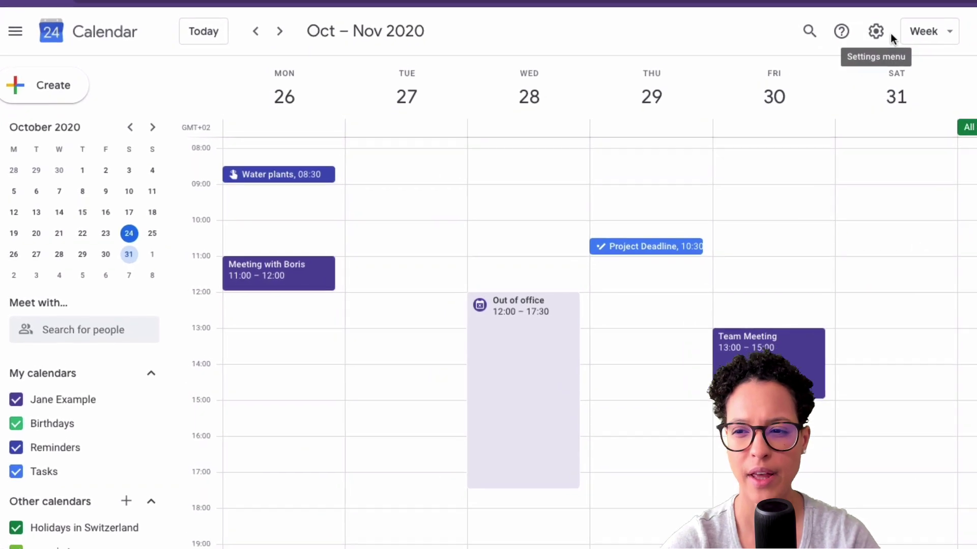
pyautogui.click(890, 29)
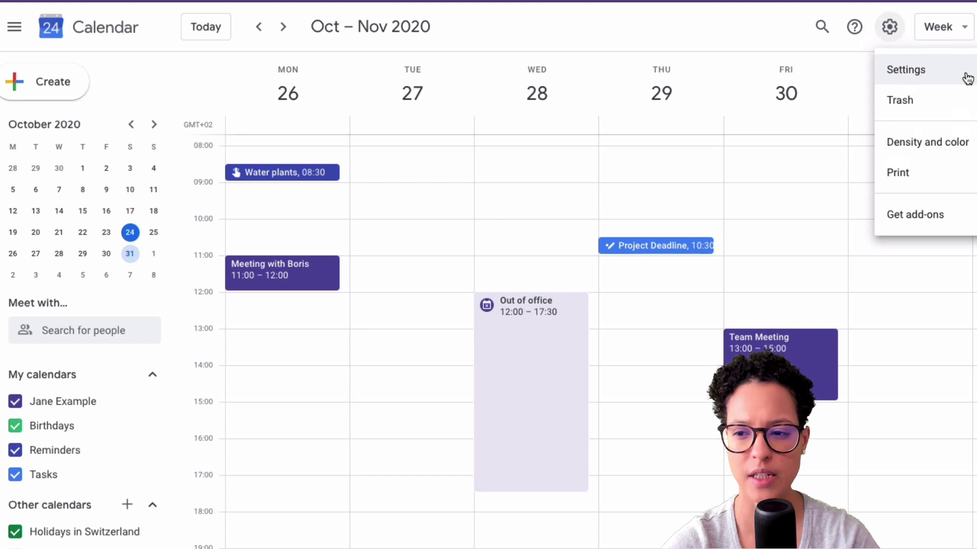
pyautogui.click(757, 38)
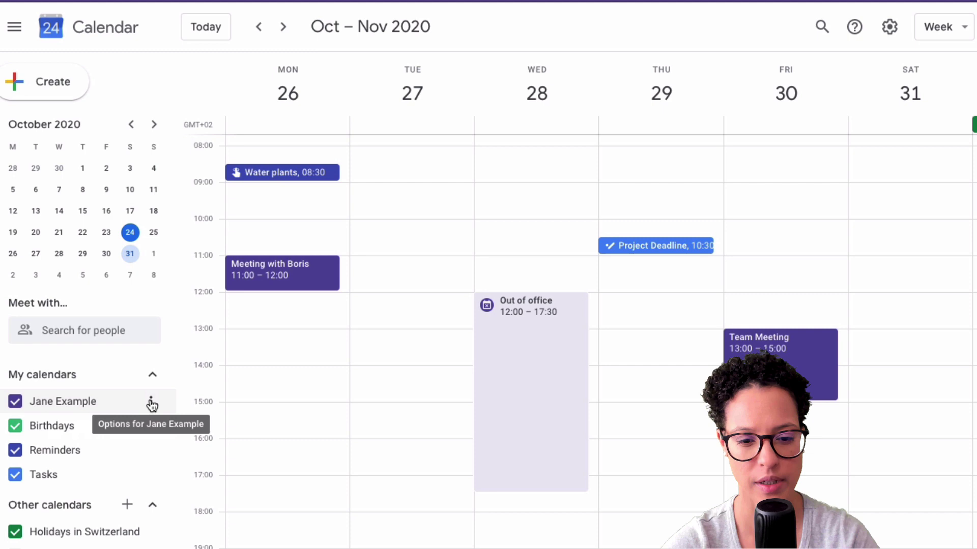
pyautogui.click(151, 405)
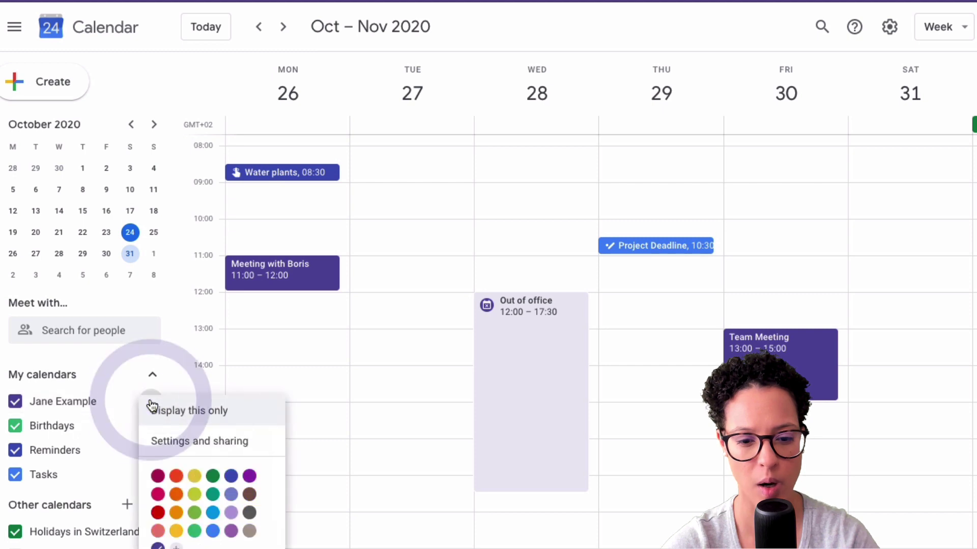
pyautogui.click(275, 446)
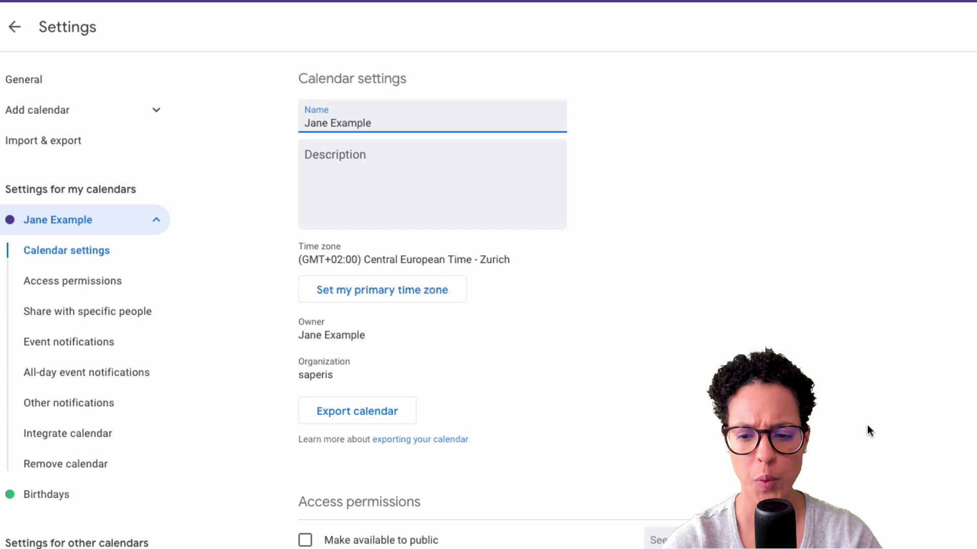
# Scroll down to the Access permissions and Share with specific people sections
pyautogui.scroll(-1, 868, 429)
pyautogui.scroll(-5, 867, 425)
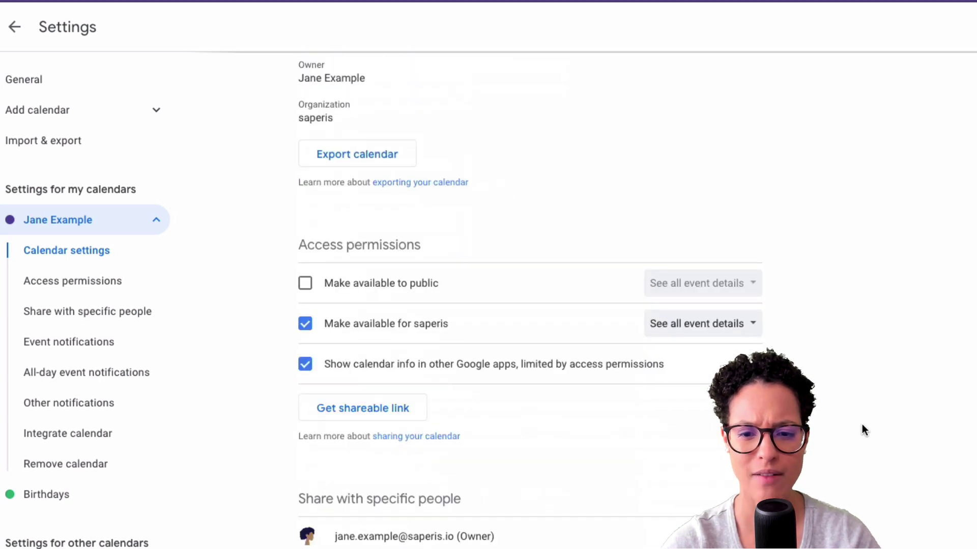
pyautogui.scroll(-1, 861, 425)
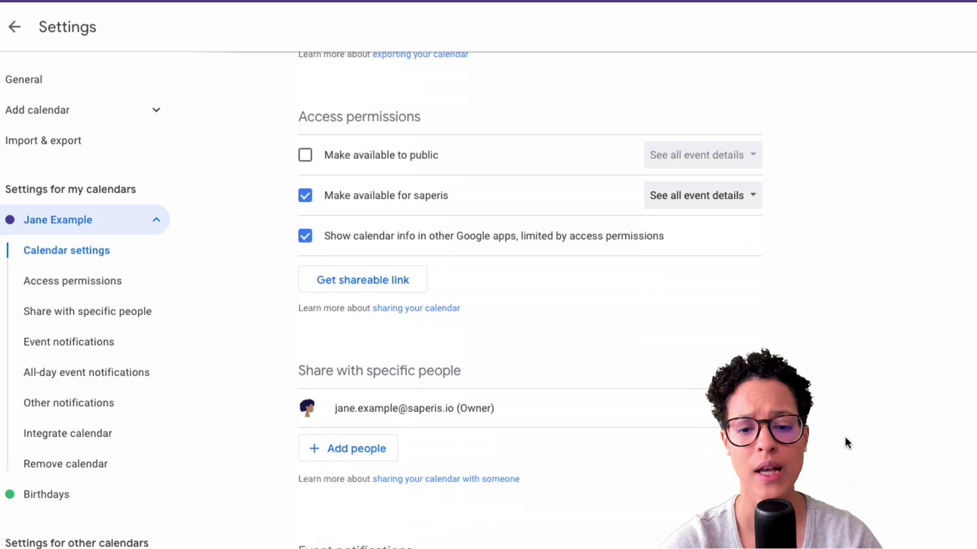
# Add the colleague from suggestions with See only free/busy (hide details) permission and send the invite
pyautogui.click(346, 448)
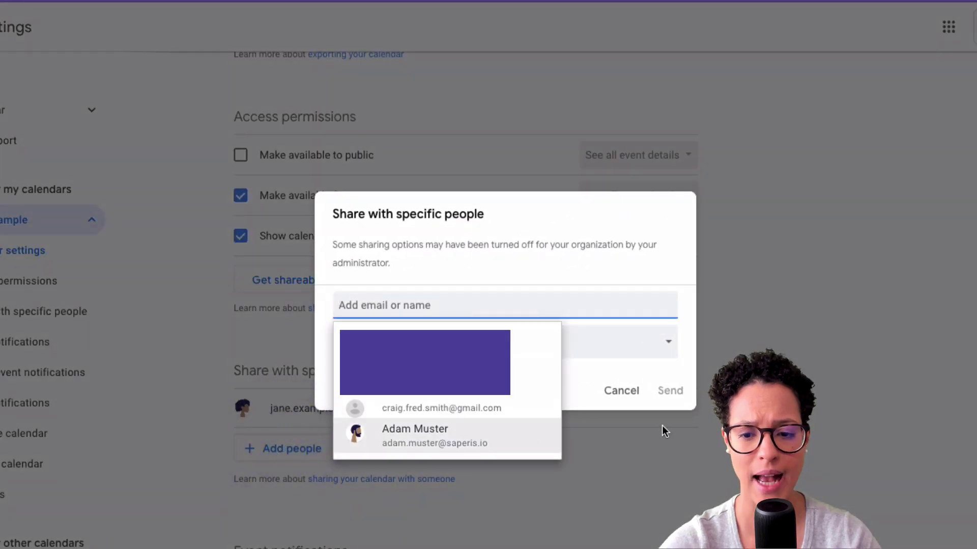
pyautogui.write('adam')
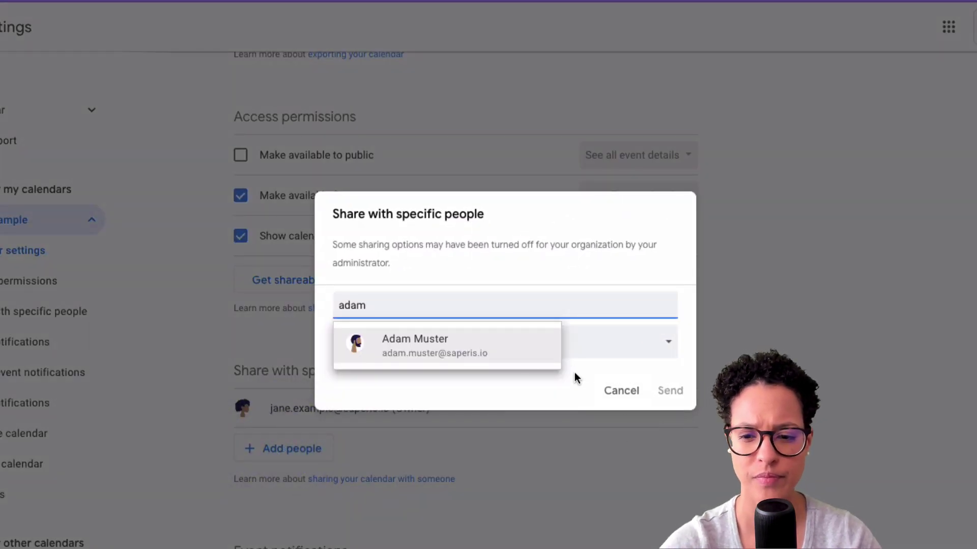
pyautogui.click(434, 344)
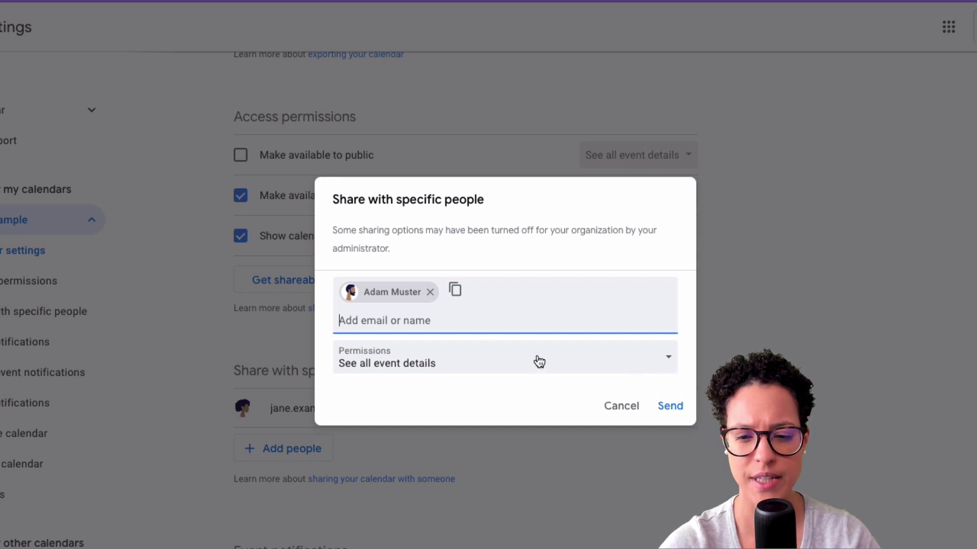
pyautogui.click(514, 367)
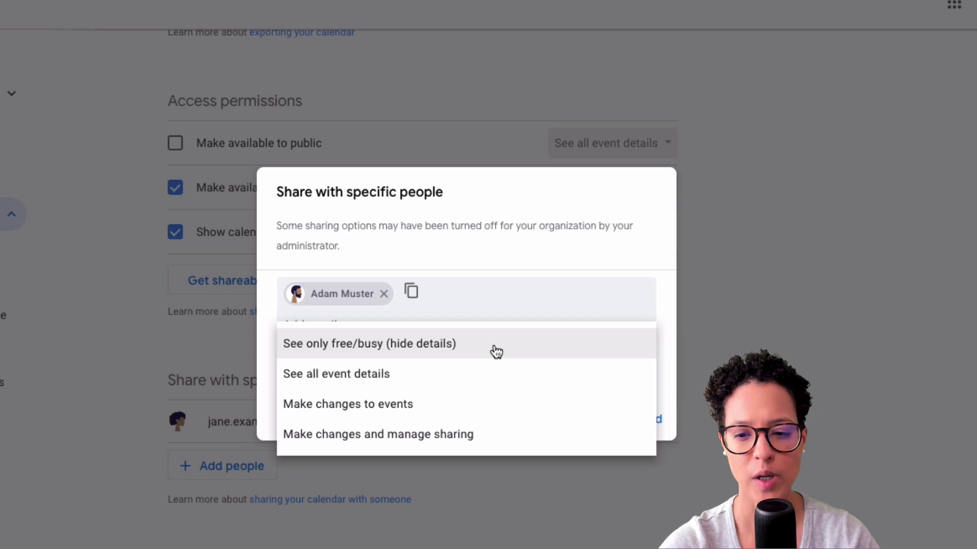
pyautogui.click(496, 351)
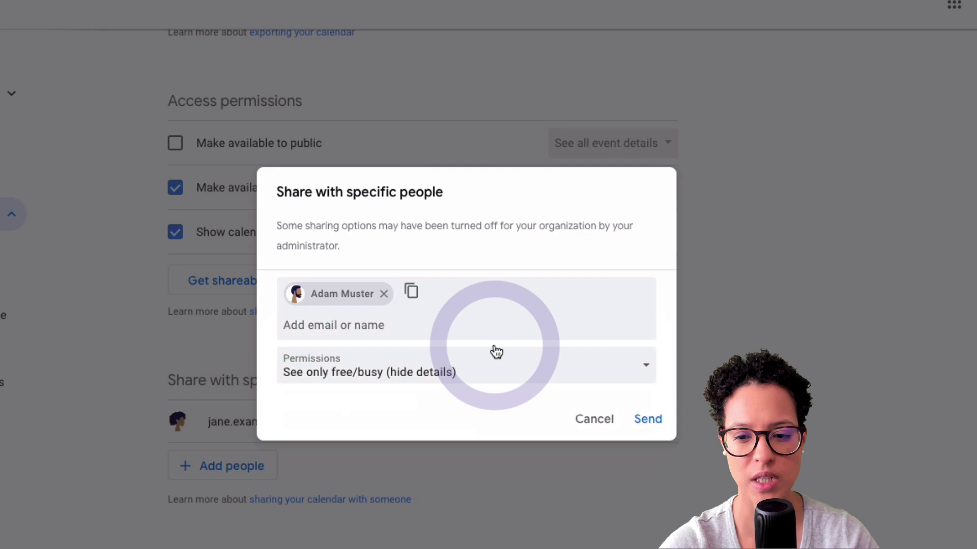
pyautogui.click(660, 421)
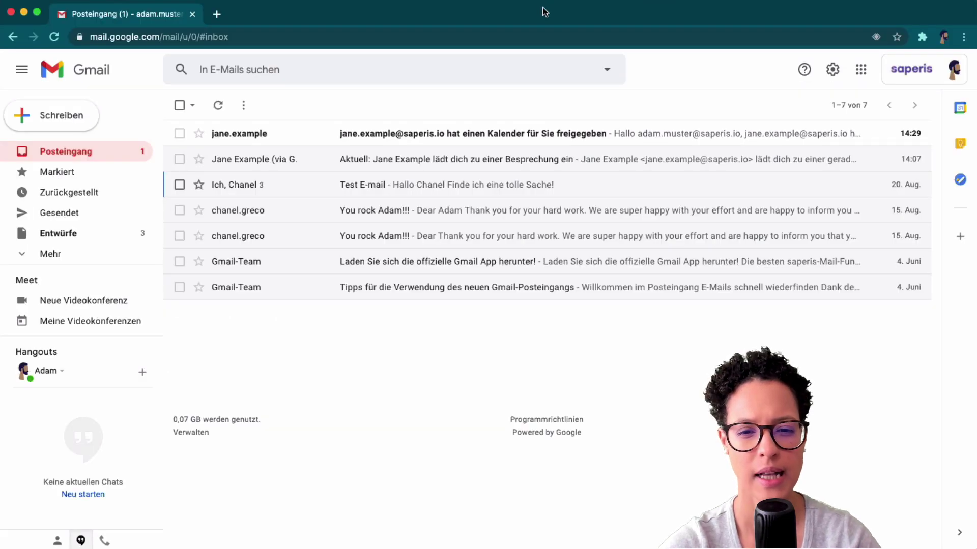
# Open the calendar-sharing email and follow its Kalender hinzufügen link
pyautogui.click(500, 134)
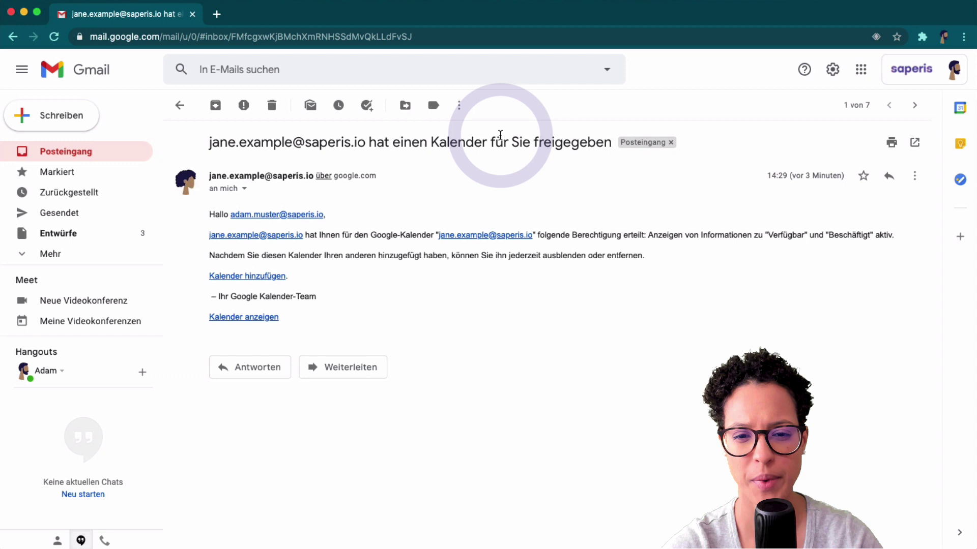
pyautogui.click(260, 278)
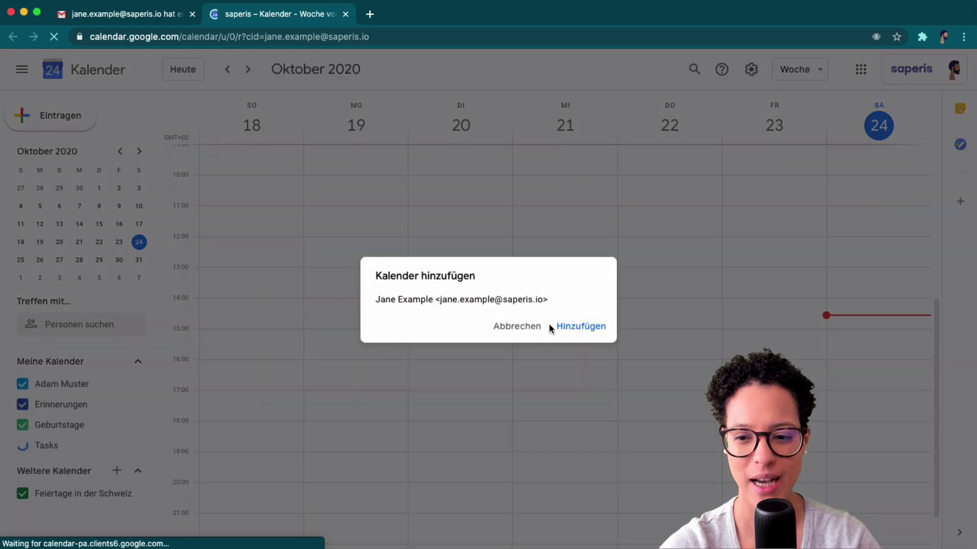
# Confirm adding the shared calendar with Hinzufügen and view next week's busy blocks
pyautogui.click(585, 326)
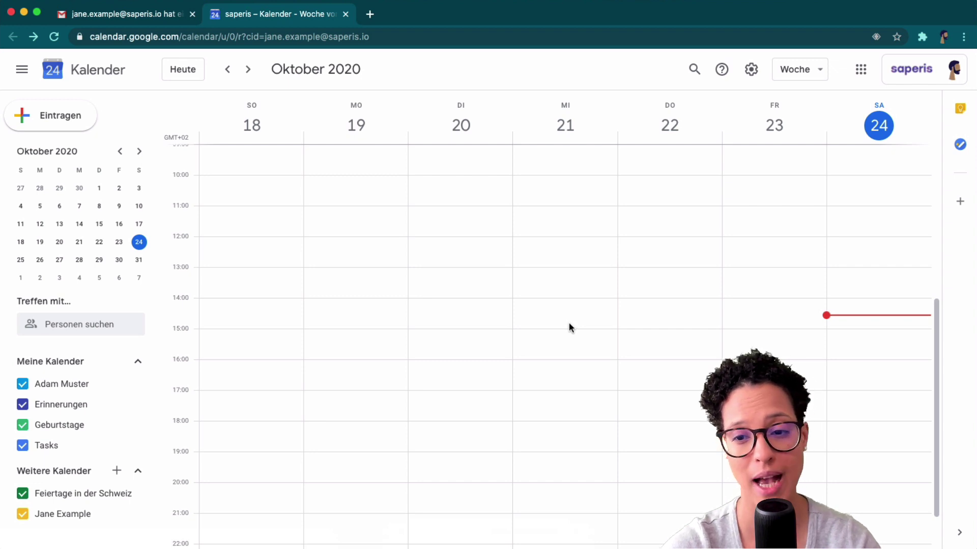
pyautogui.click(247, 69)
pyautogui.scroll(2, 279, 312)
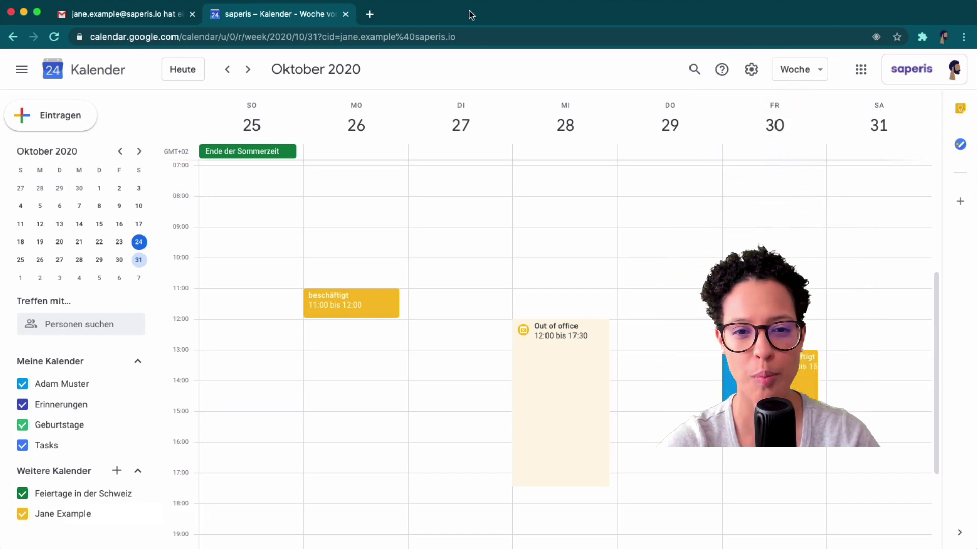
# Bring the owner's settings window forward and scroll to the colleague's free/busy sharing entry
pyautogui.moveTo(472, 10); pyautogui.dragTo(474, 70)
pyautogui.press('super+grave')
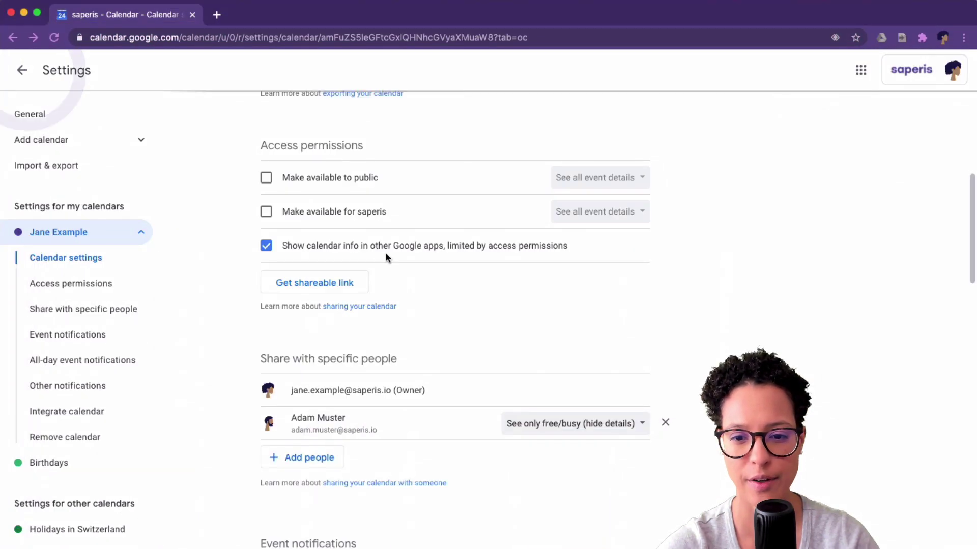
pyautogui.scroll(3, 666, 311)
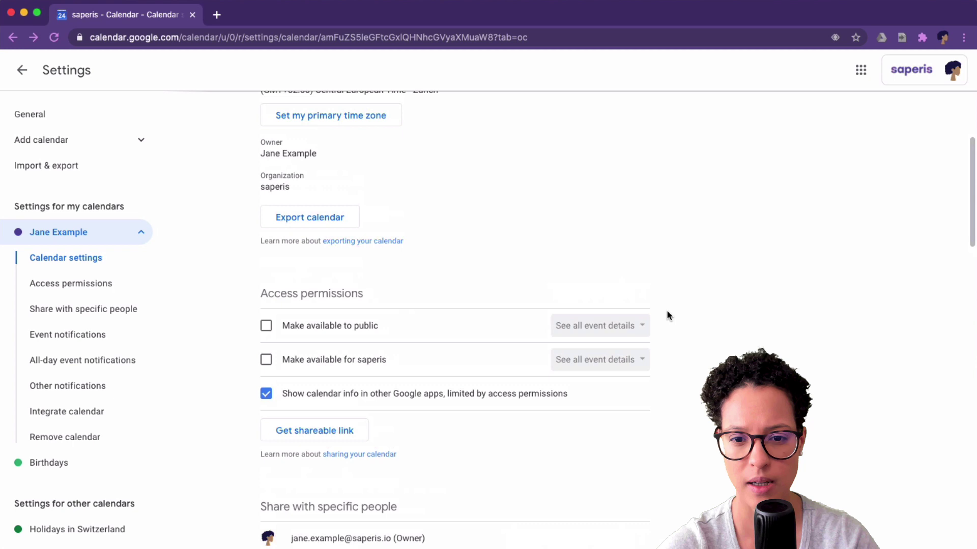
pyautogui.scroll(-5, 667, 311)
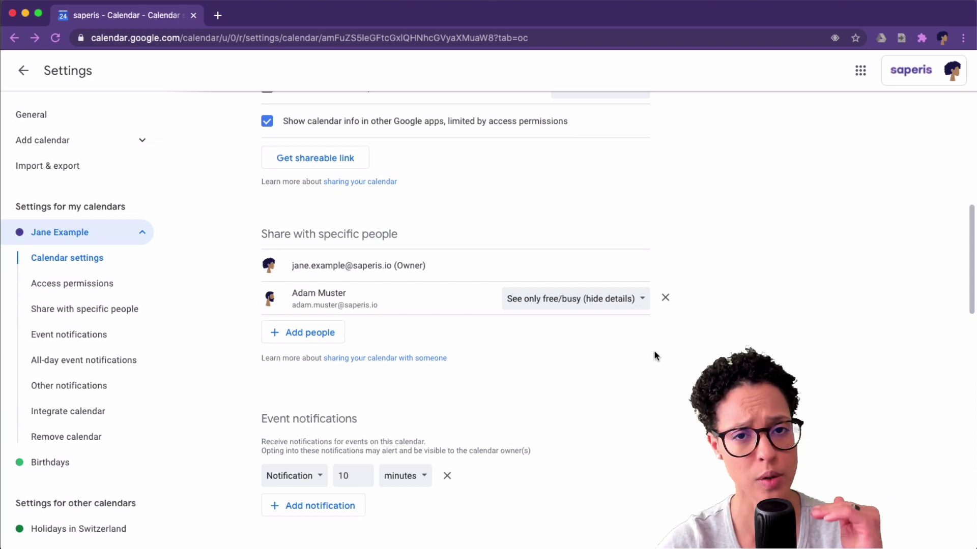
# Raise the colleague's permission to Make changes and manage sharing
pyautogui.click(641, 300)
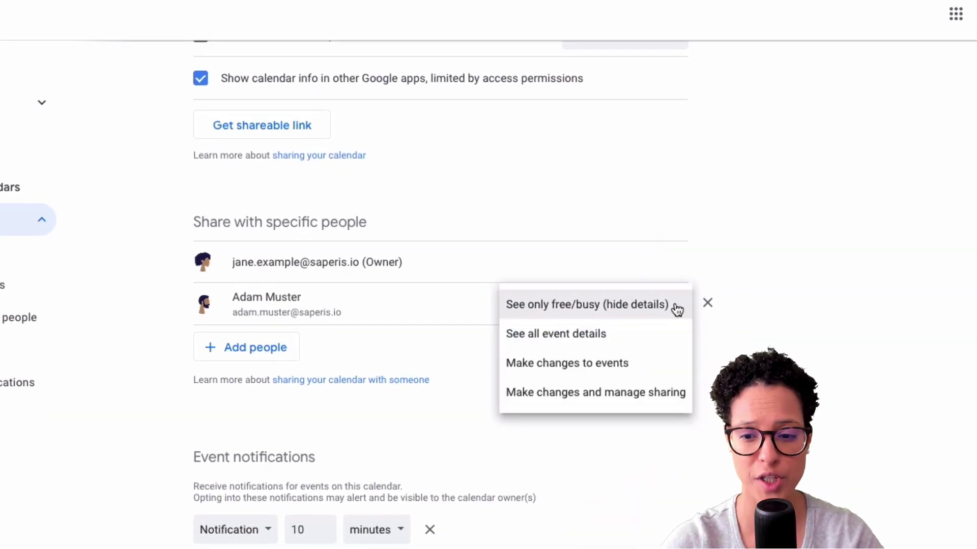
pyautogui.click(653, 401)
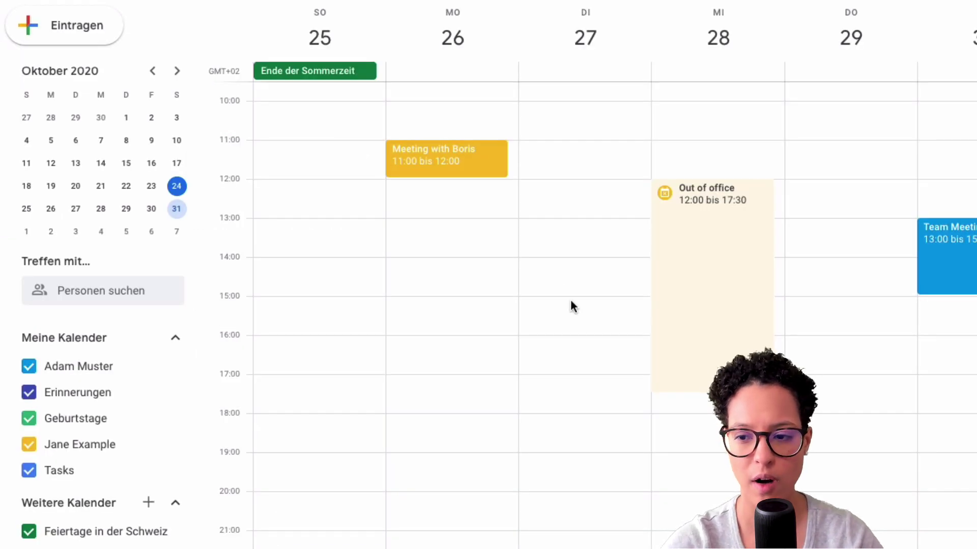
# In the colleague's week view, open the Monday meeting's full details, then close them
pyautogui.scroll(4, 569, 300)
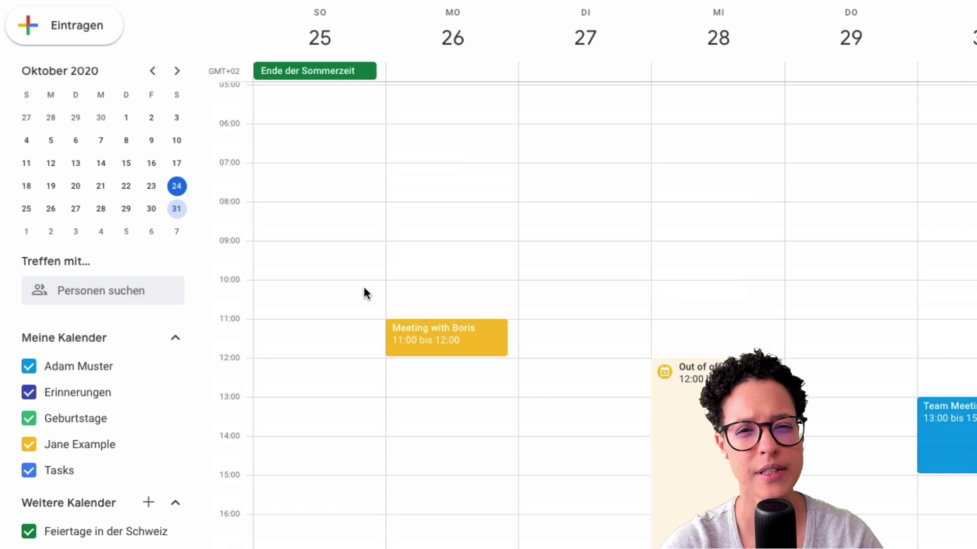
pyautogui.click(502, 325)
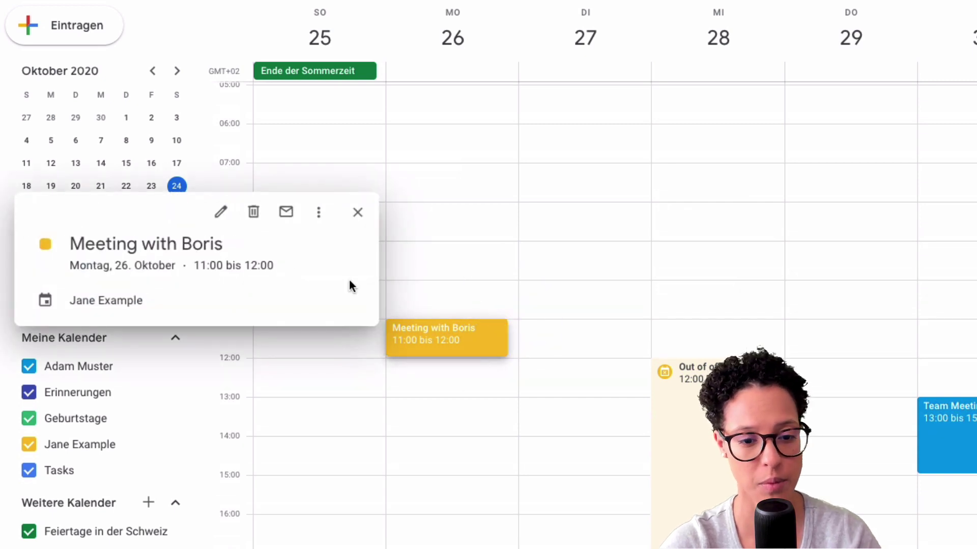
pyautogui.click(356, 212)
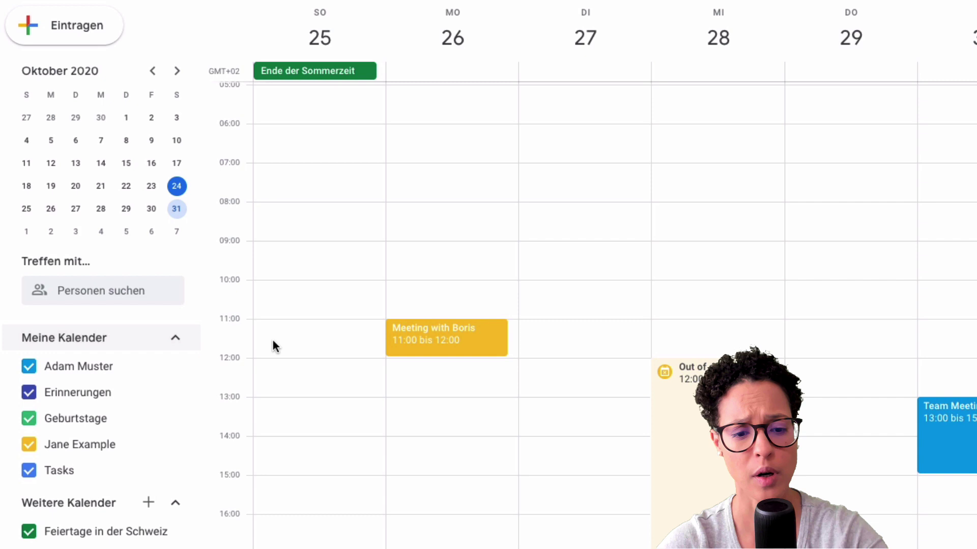
# Save a Tuesday 27 October 11:00–12:00 event on the owner's calendar titled 'Created by' plus the delegate's name
pyautogui.click(552, 323)
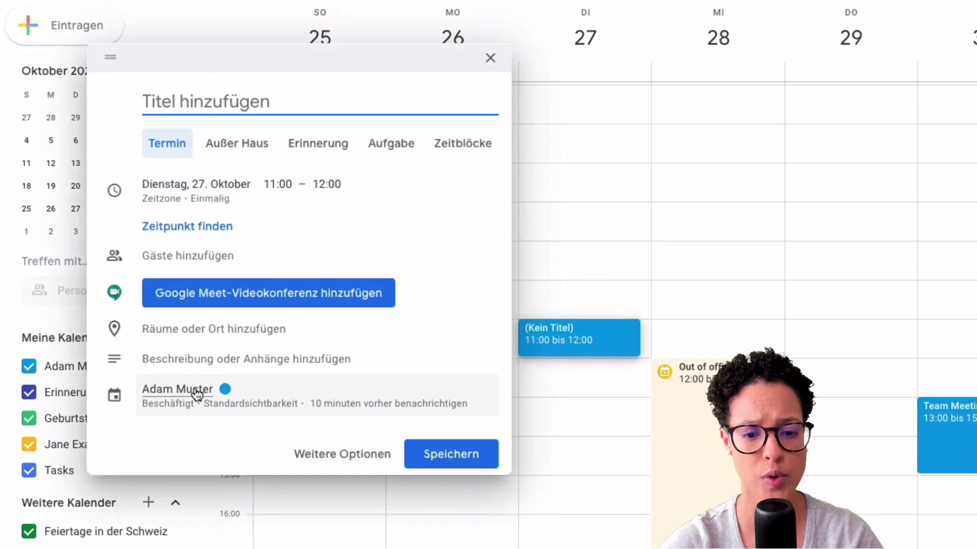
pyautogui.click(197, 394)
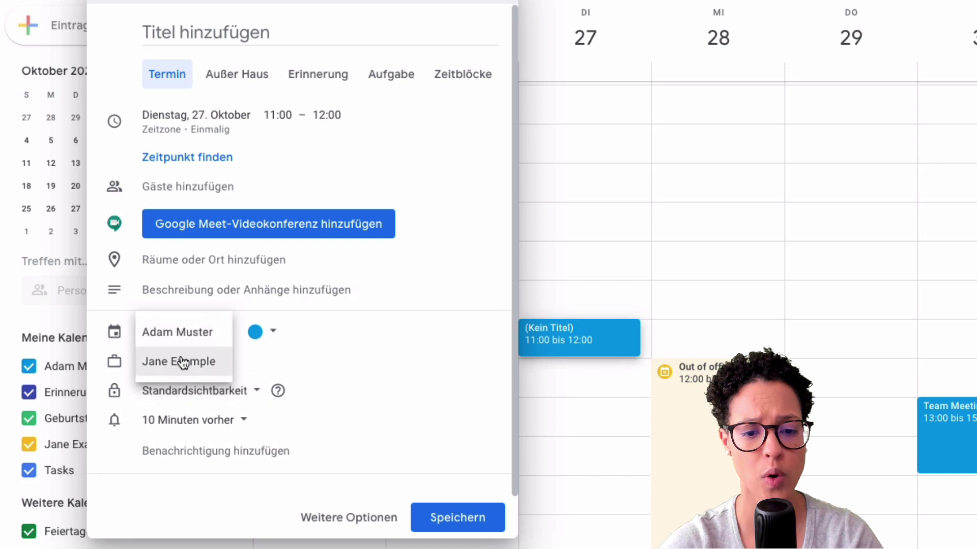
pyautogui.click(183, 363)
pyautogui.click(197, 61)
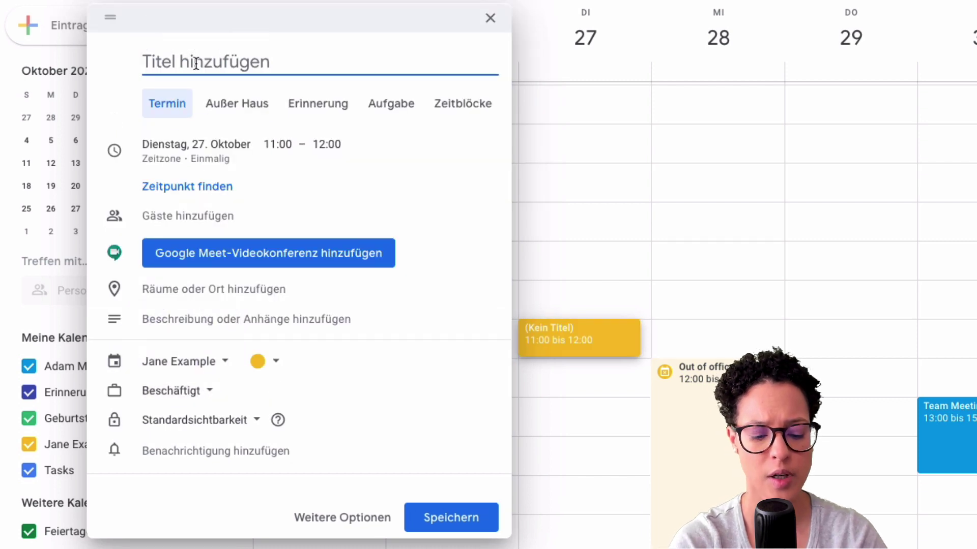
pyautogui.write('Created by Adam')
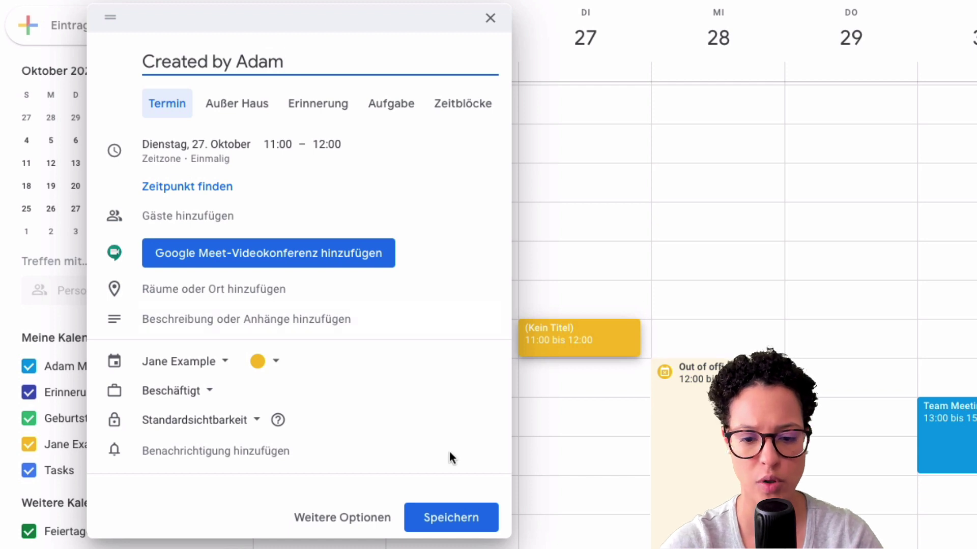
pyautogui.click(456, 518)
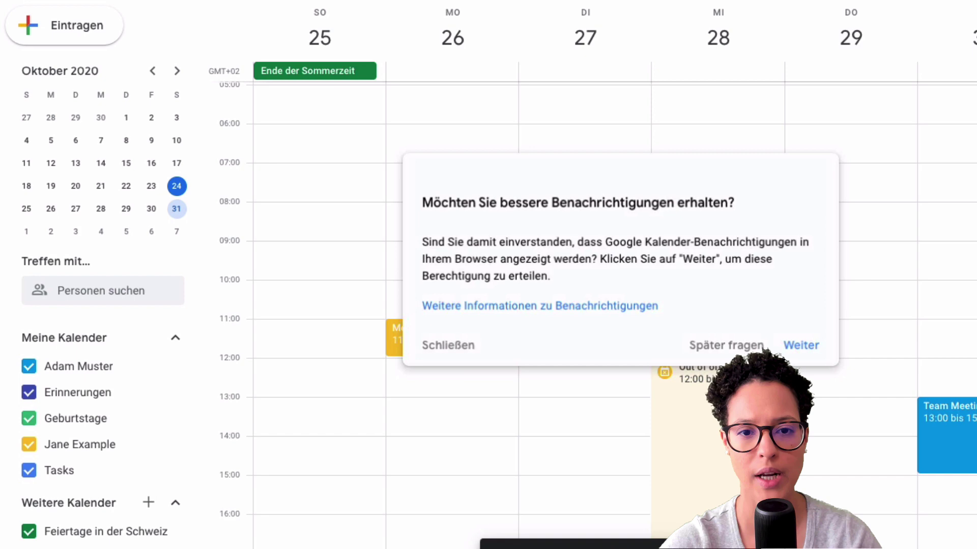
# Block browser notifications, then check the Tuesday 11:00 event's creator details and close them
pyautogui.click(802, 347)
pyautogui.click(244, 15)
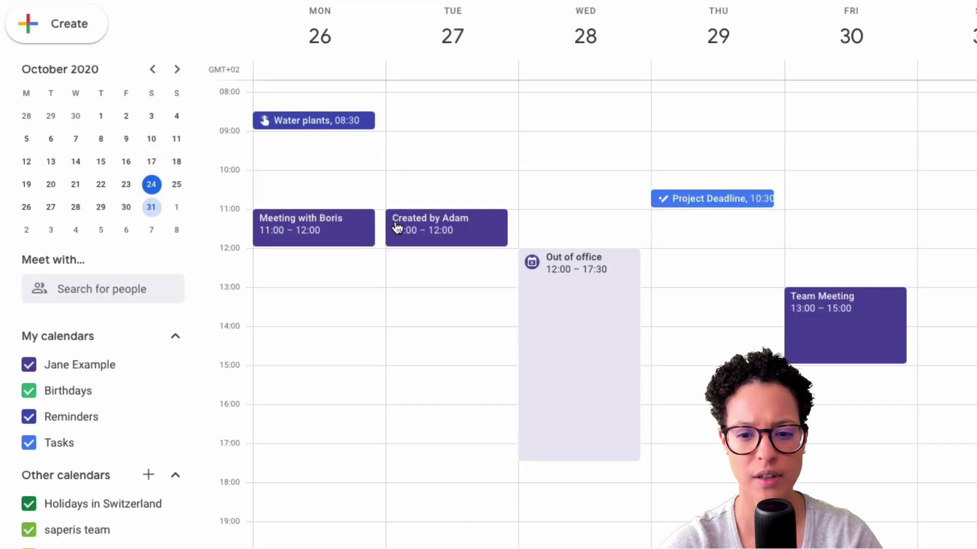
pyautogui.click(472, 229)
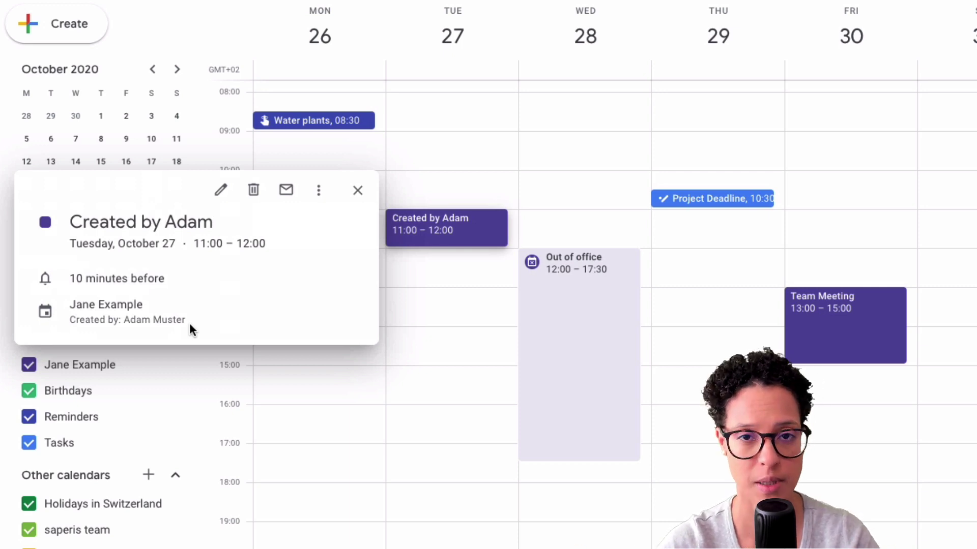
pyautogui.press('Escape')
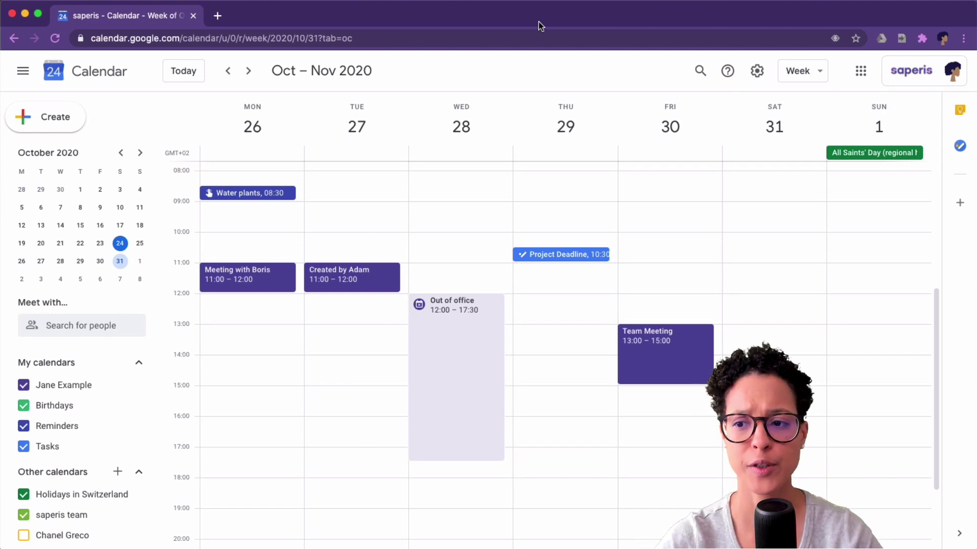
# Remove the delegate from the owner calendar's Share with specific people list in Settings
pyautogui.click(757, 71)
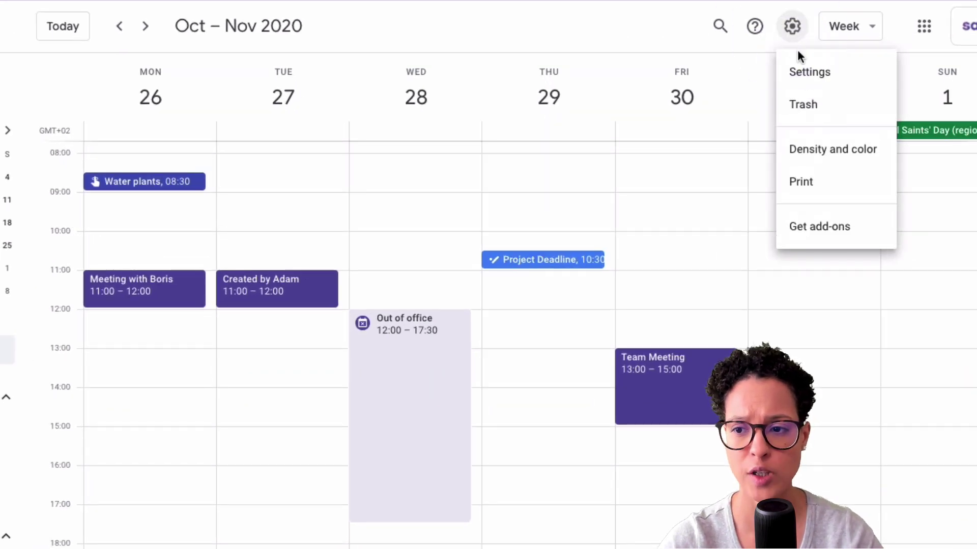
pyautogui.click(802, 72)
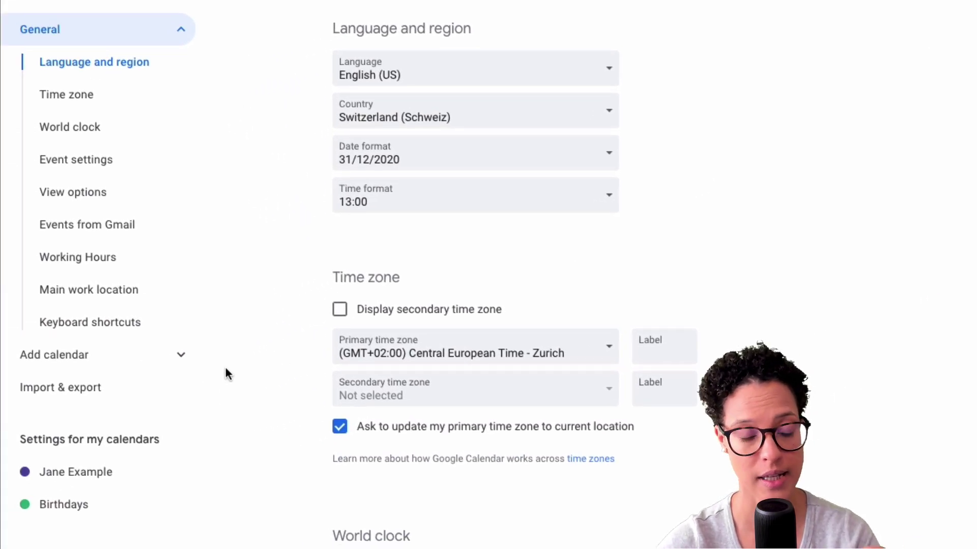
pyautogui.click(87, 473)
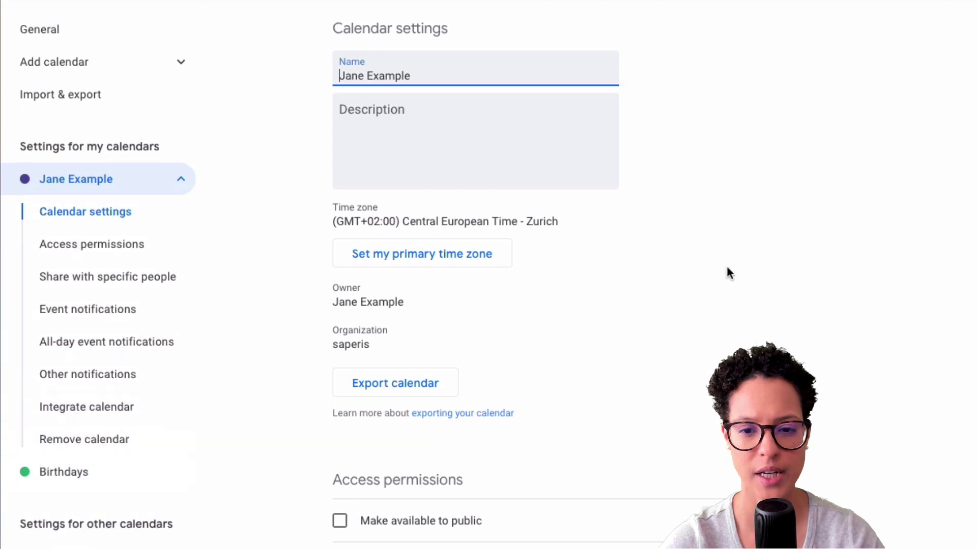
pyautogui.scroll(-6, 832, 315)
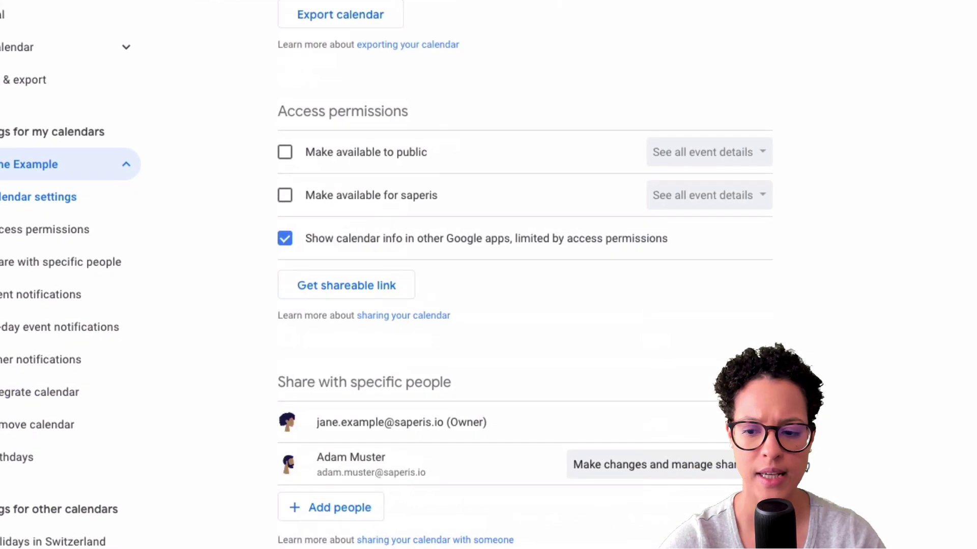
pyautogui.click(710, 442)
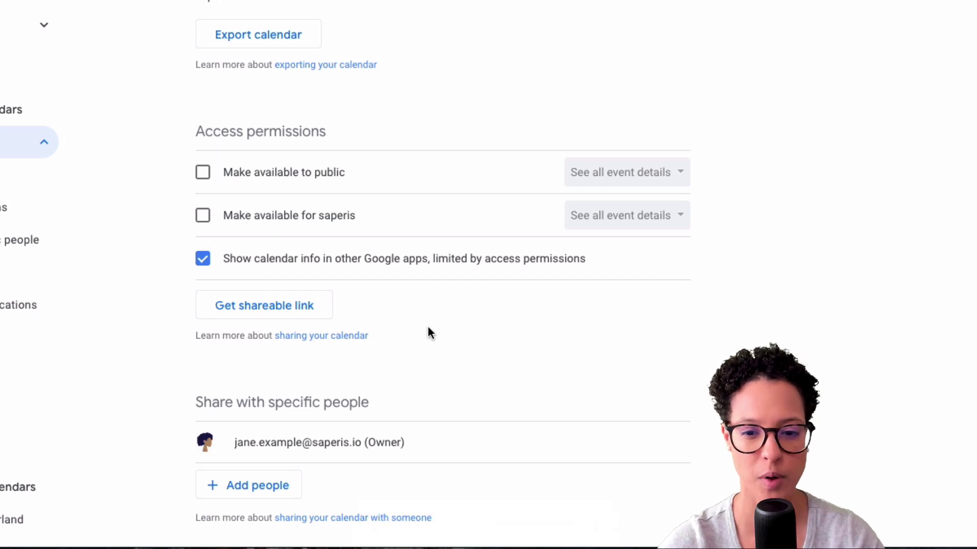
# Make the calendar available to saperis with 'See only free/busy (hide details)' access
pyautogui.click(202, 217)
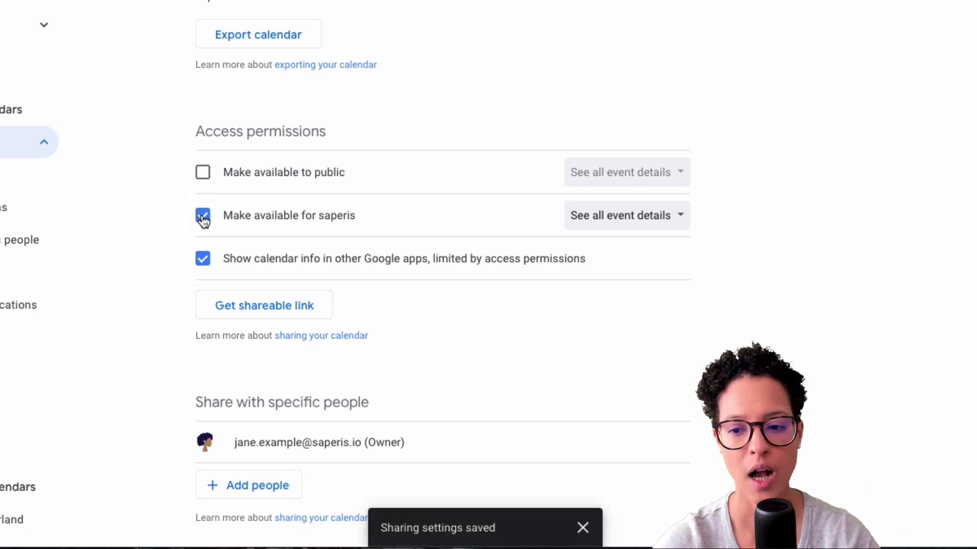
pyautogui.click(681, 216)
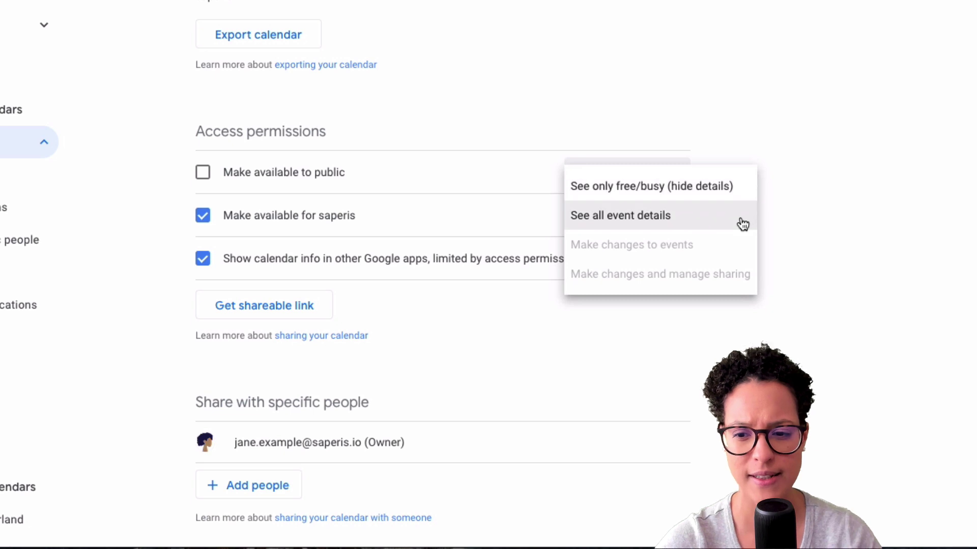
pyautogui.click(724, 183)
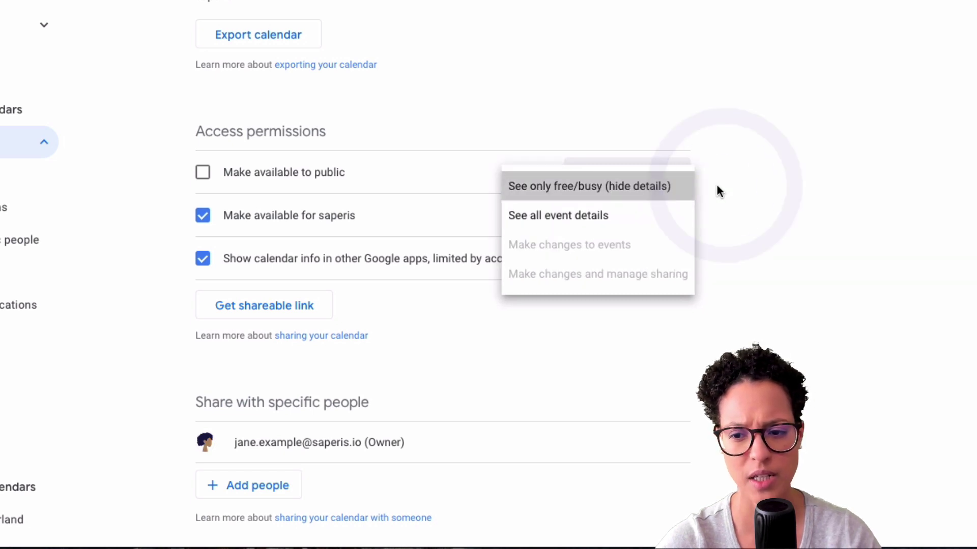
pyautogui.click(649, 190)
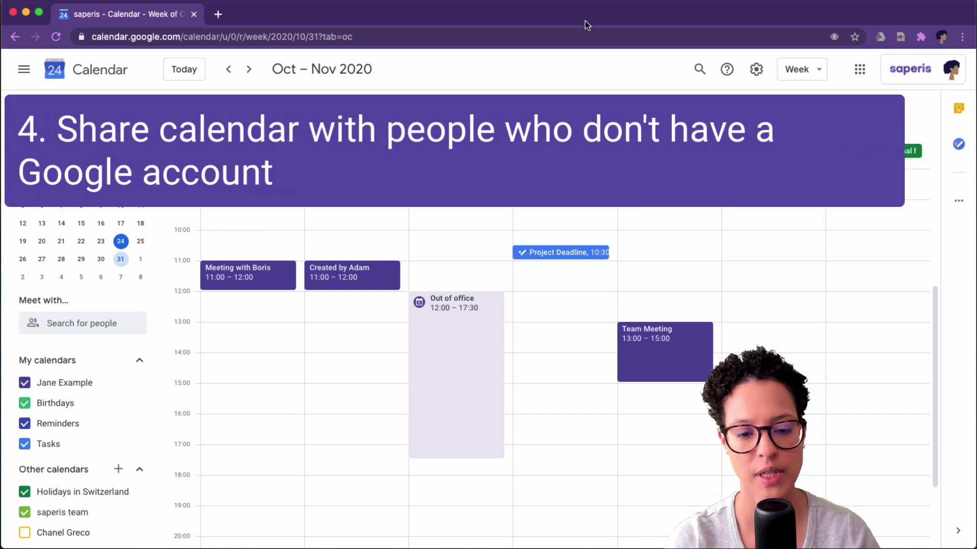
# Make the owner calendar public, accept the warning, and limit it to 'See only free/busy (hide details)'
pyautogui.moveTo(139, 386)
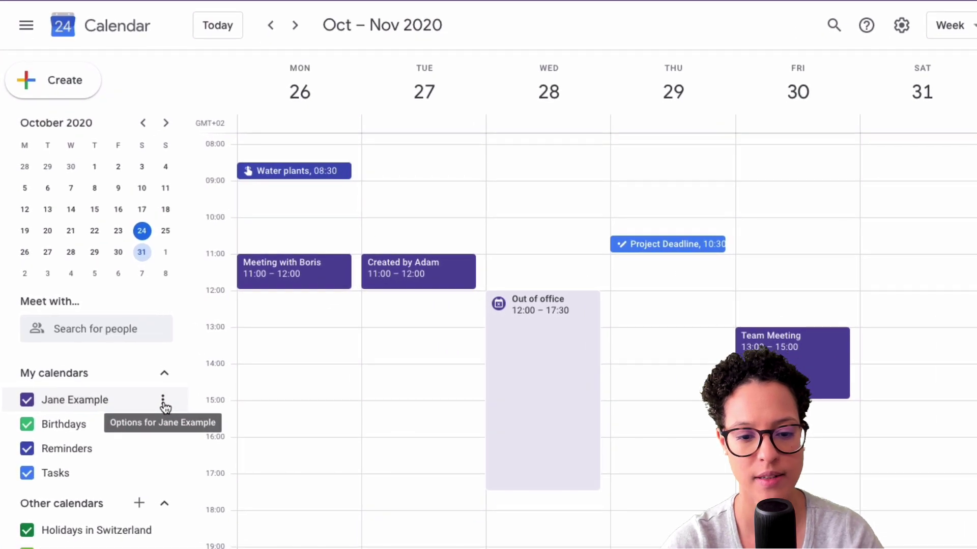
pyautogui.click(163, 402)
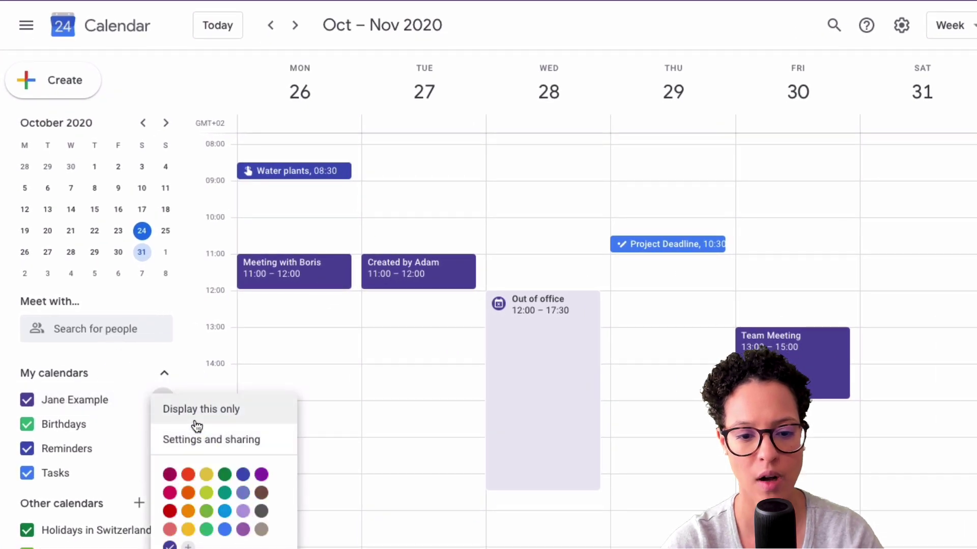
pyautogui.click(192, 440)
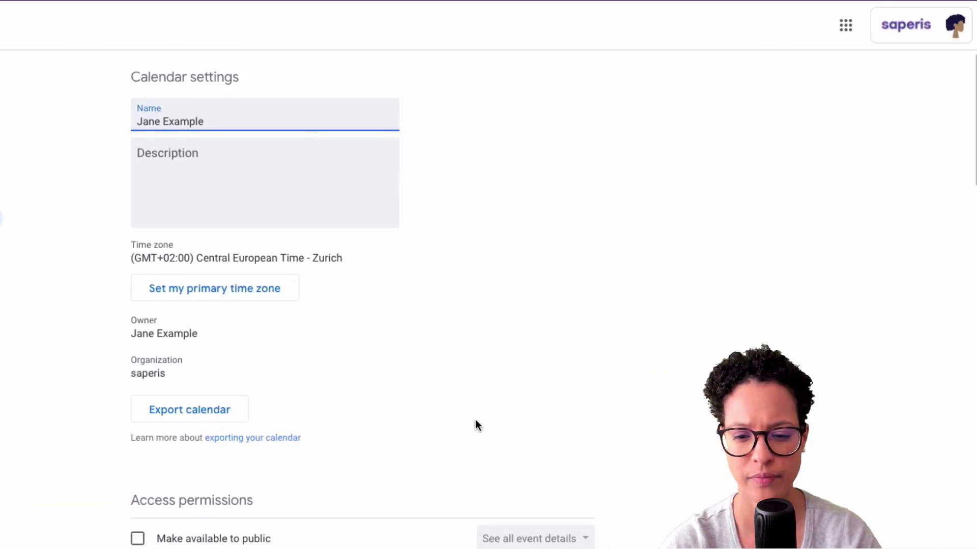
pyautogui.scroll(-4, 544, 419)
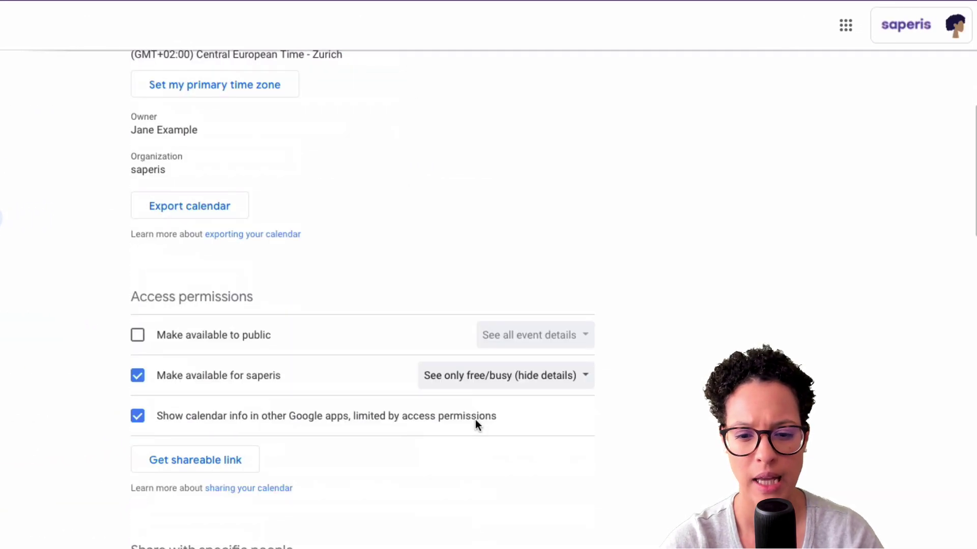
pyautogui.click(137, 335)
pyautogui.click(509, 344)
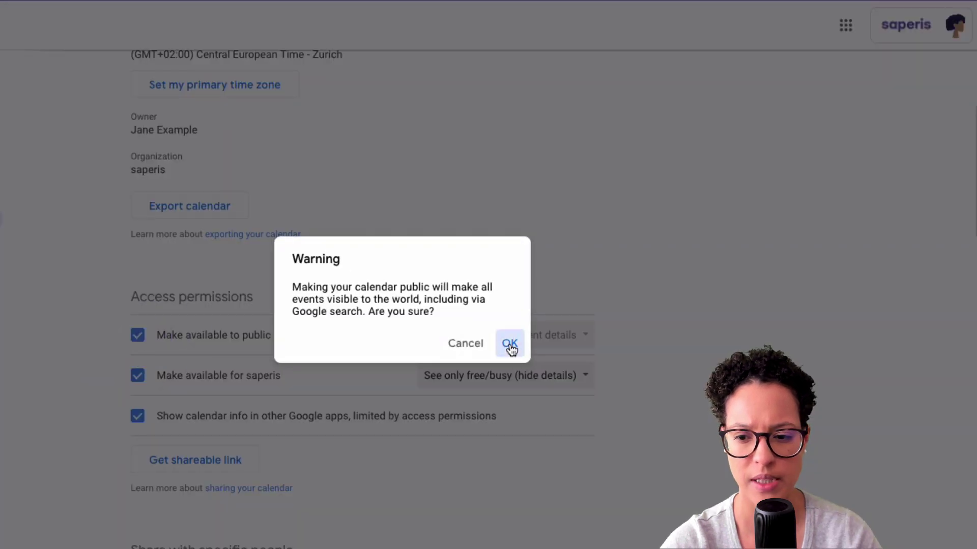
pyautogui.click(521, 338)
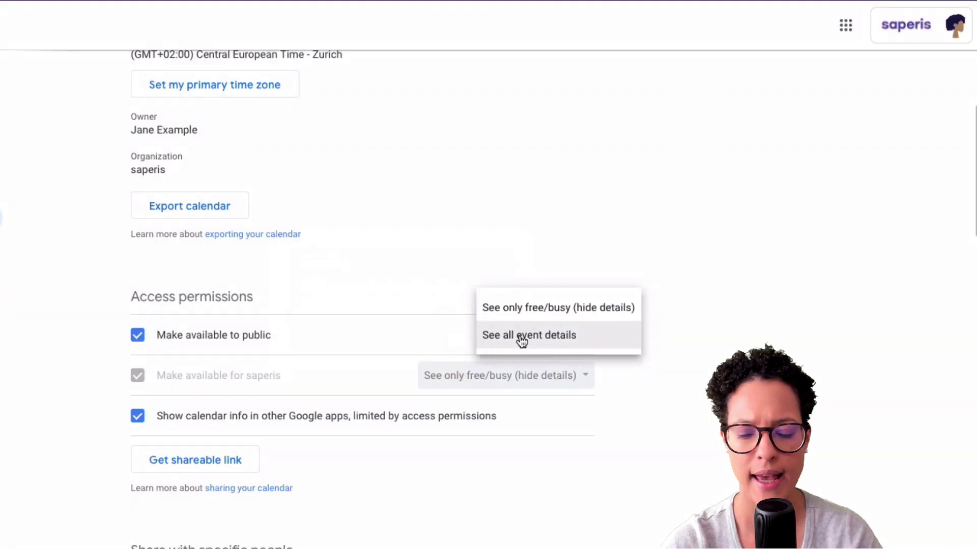
pyautogui.click(531, 307)
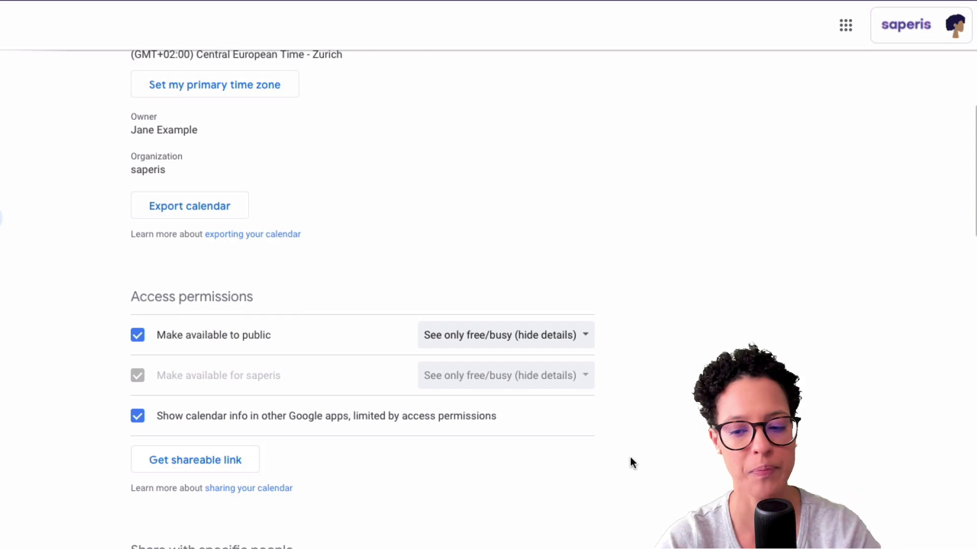
# Copy the Public URL from Integrate calendar and open a new Safari window
pyautogui.scroll(-5, 628, 461)
pyautogui.scroll(-9, 624, 454)
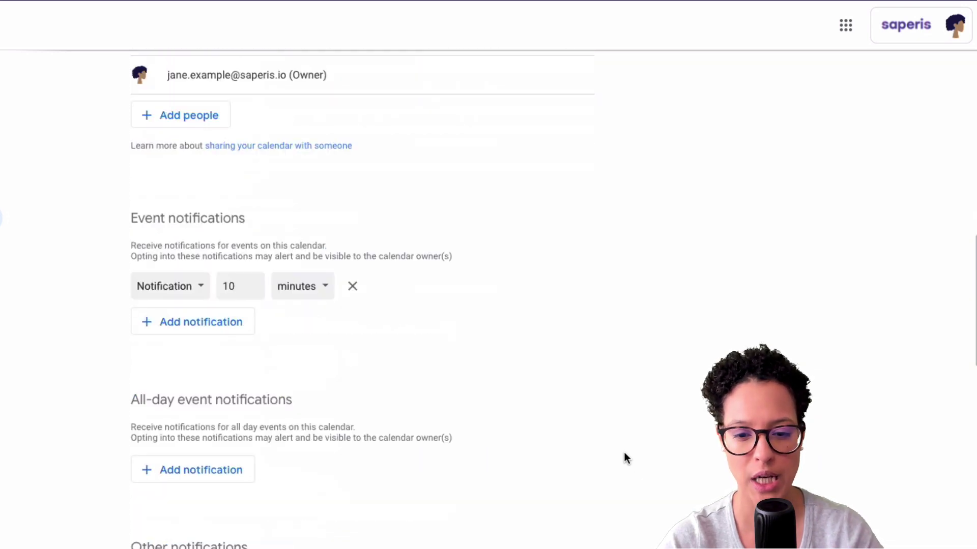
pyautogui.scroll(-9, 624, 453)
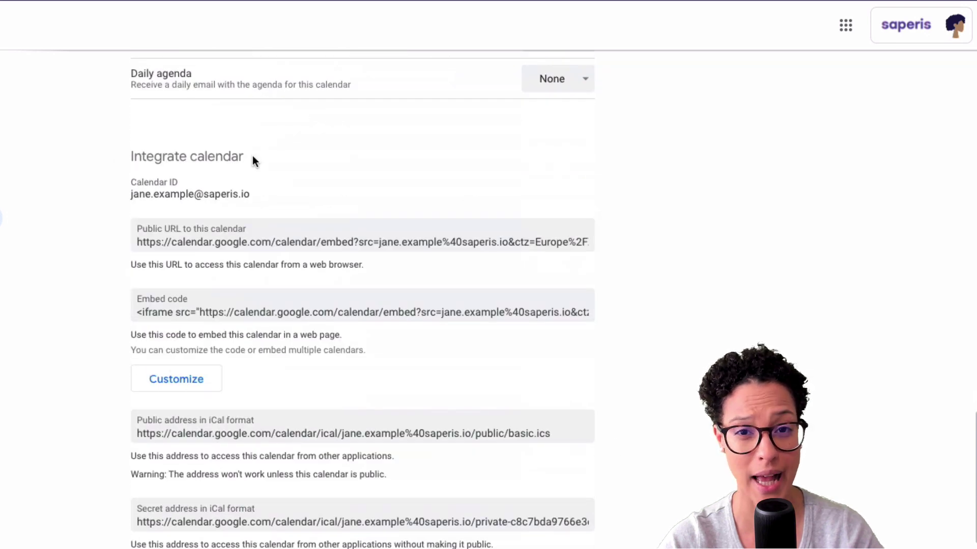
pyautogui.click(138, 241)
pyautogui.moveTo(138, 241); pyautogui.dragTo(464, 239)
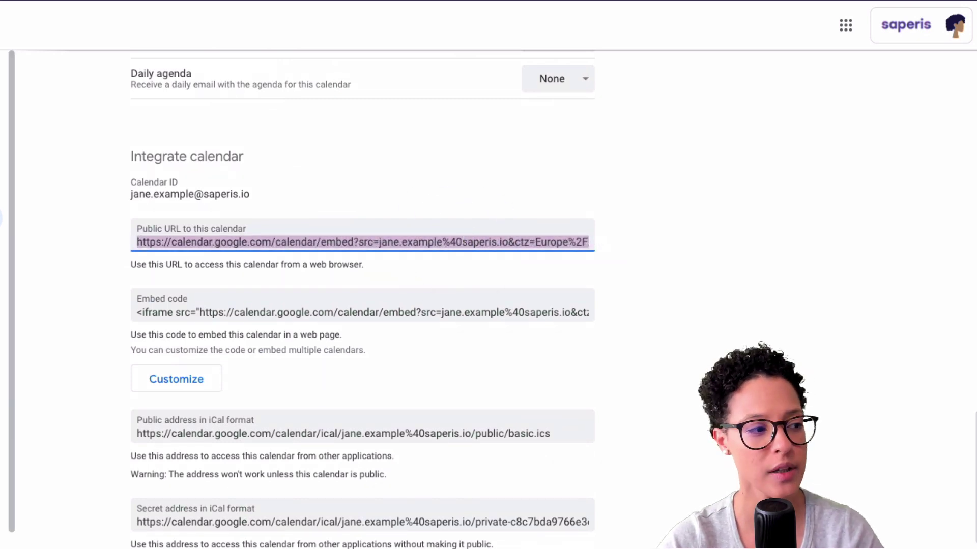
pyautogui.press('super+n')
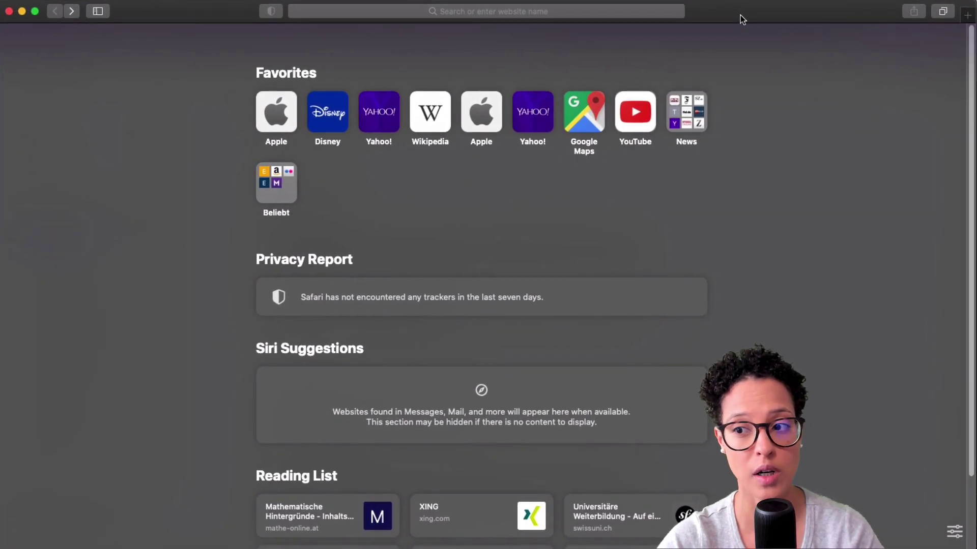
# Paste the public calendar URL into Safari's address bar and load the free/busy-only view
pyautogui.moveTo(739, 20); pyautogui.dragTo(735, 19)
pyautogui.click(406, 14)
pyautogui.write('https://calendar.google.com/calendar/embed?src=jane.example%40saperis.io&ctz=Europe%2FZurich')
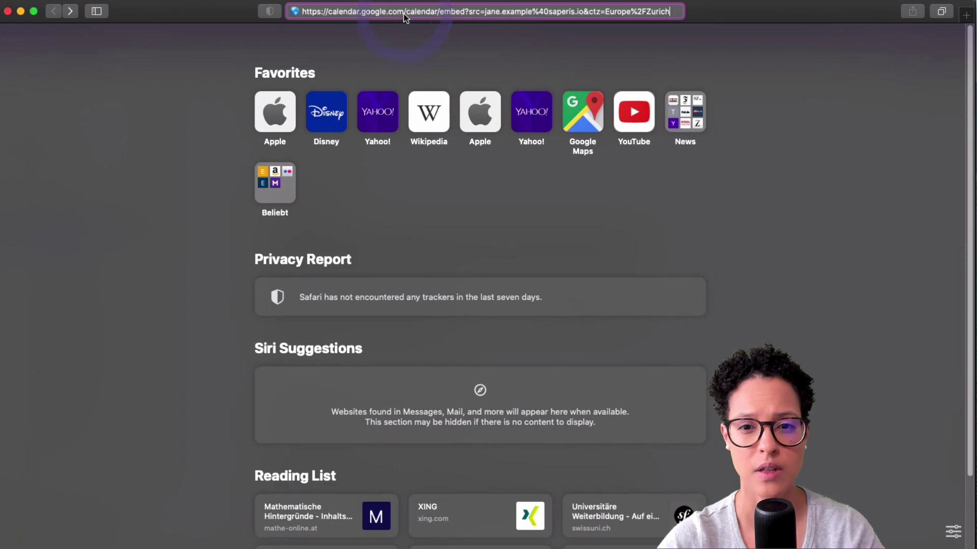
pyautogui.press('Return')
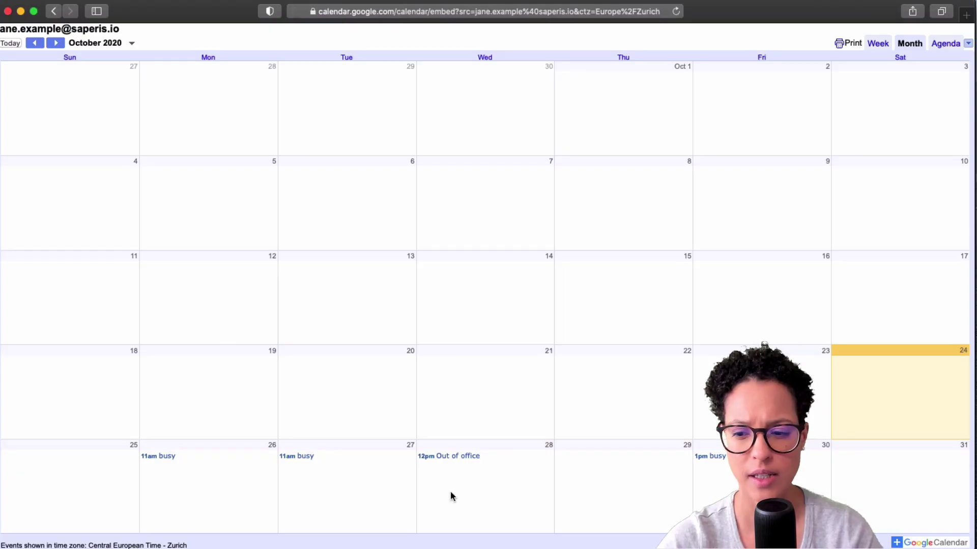